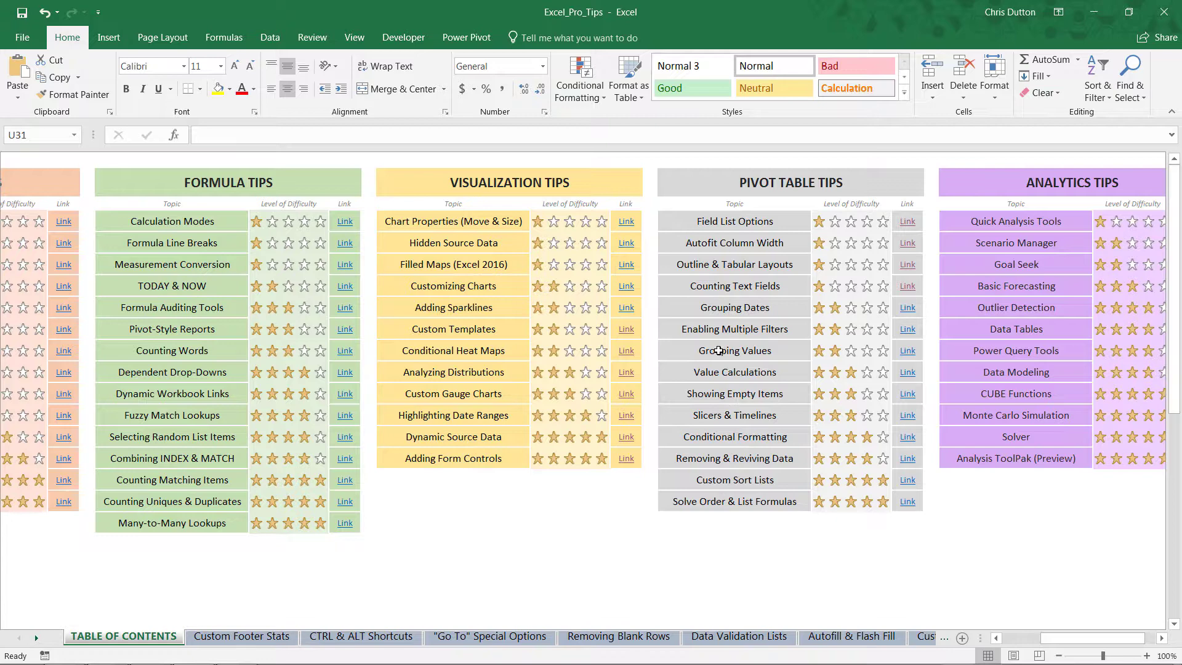
Jump to the Counting Text Fields sheet through its link under PIVOT TABLE TIPS
click(712, 287)
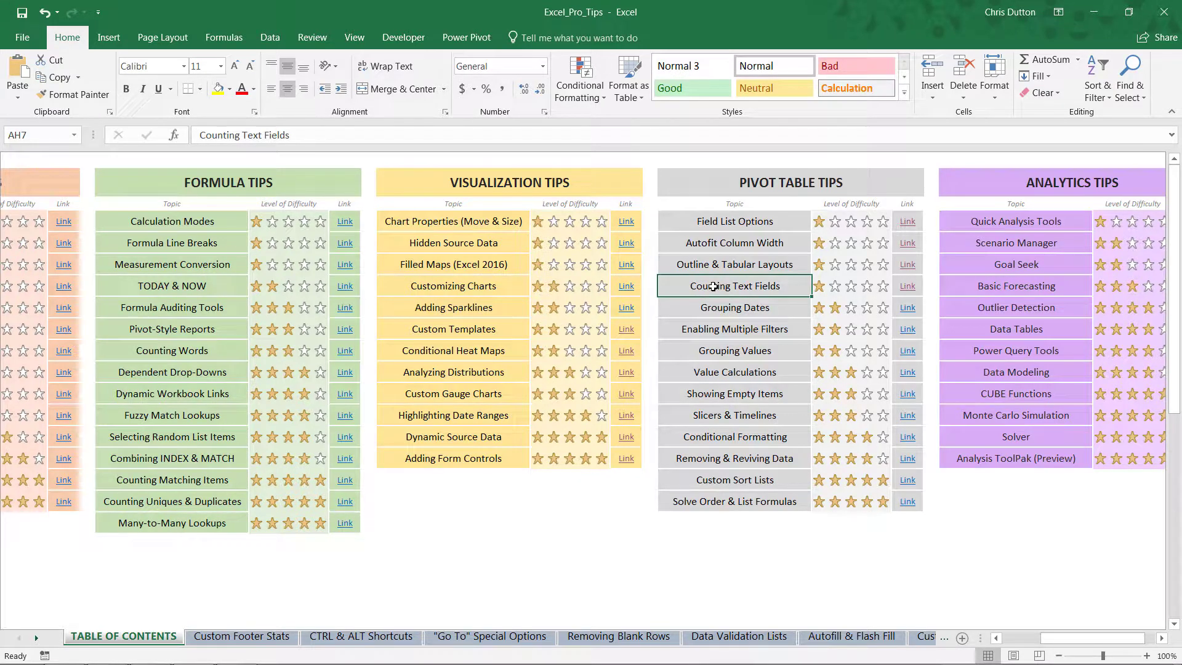
click(907, 288)
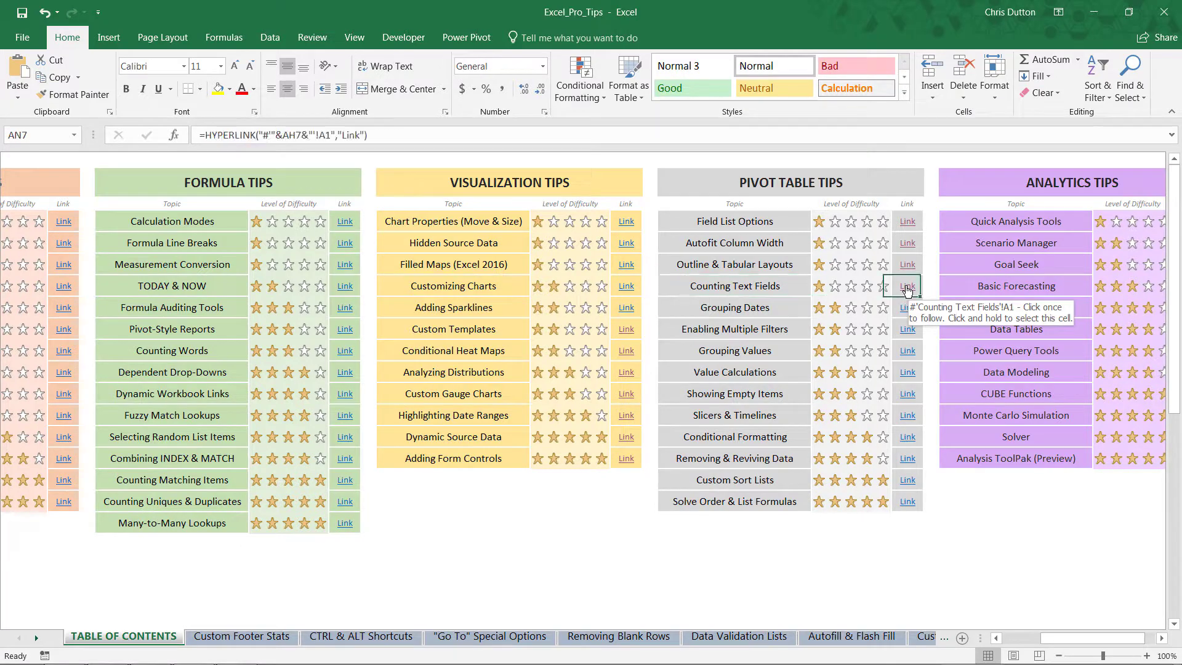
click(907, 288)
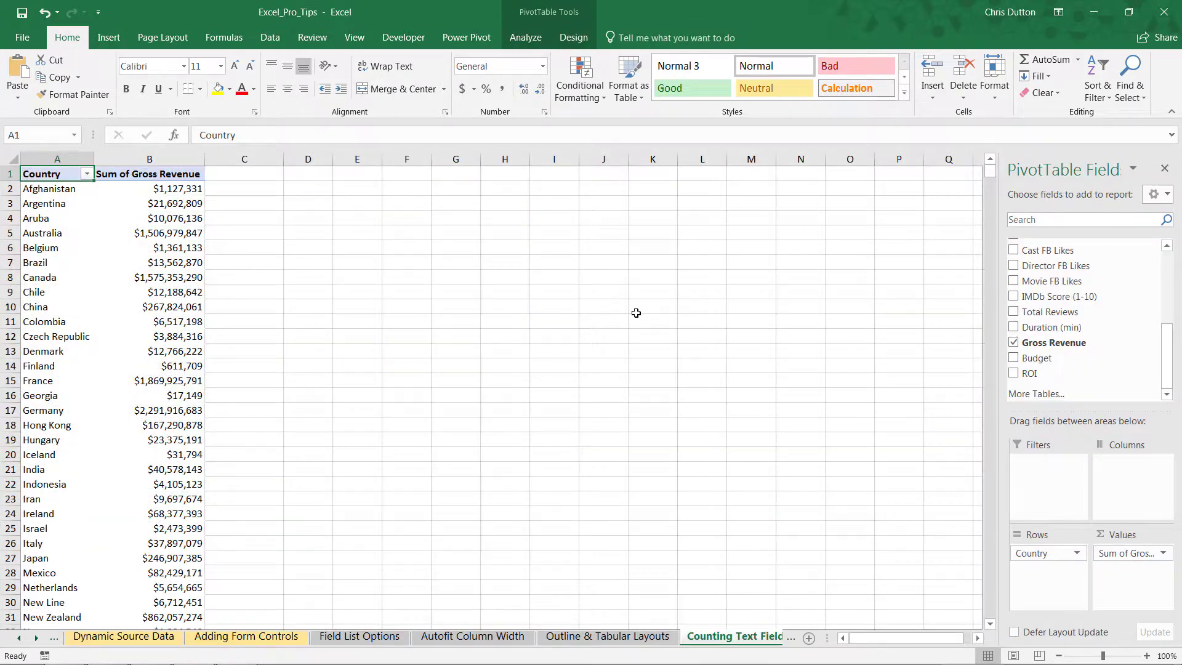
Select the whole column of country labels, then reselect just the Aruba cell
click(93, 258)
key(ctrl+space)
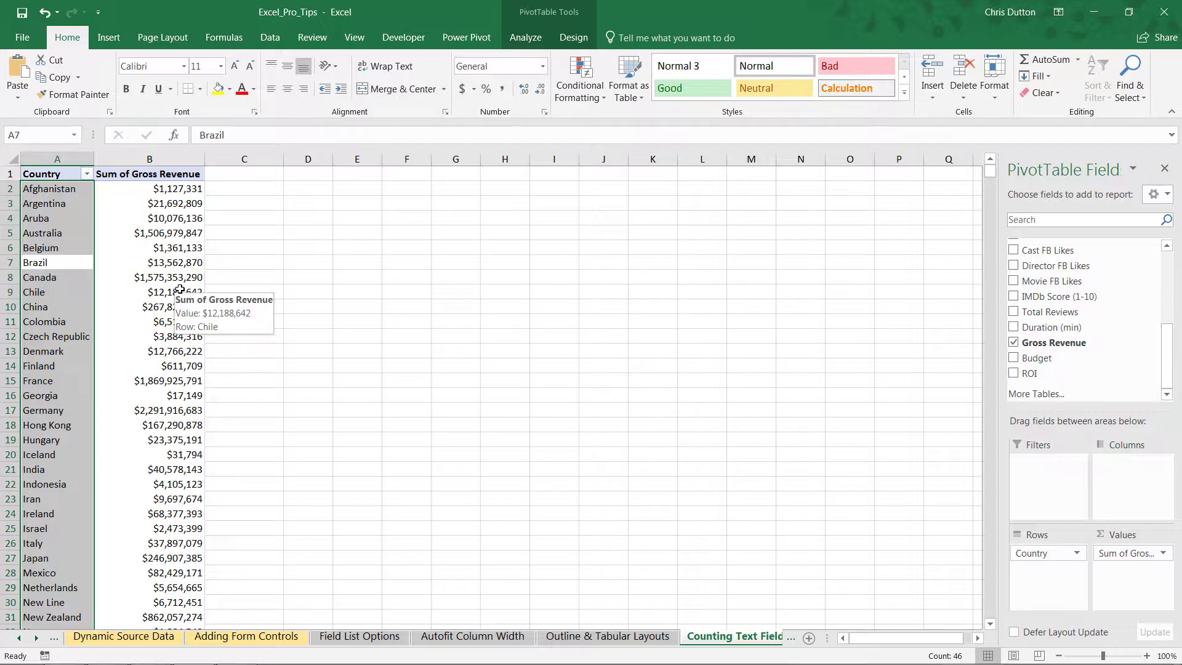
scroll(144, 274, down, 5)
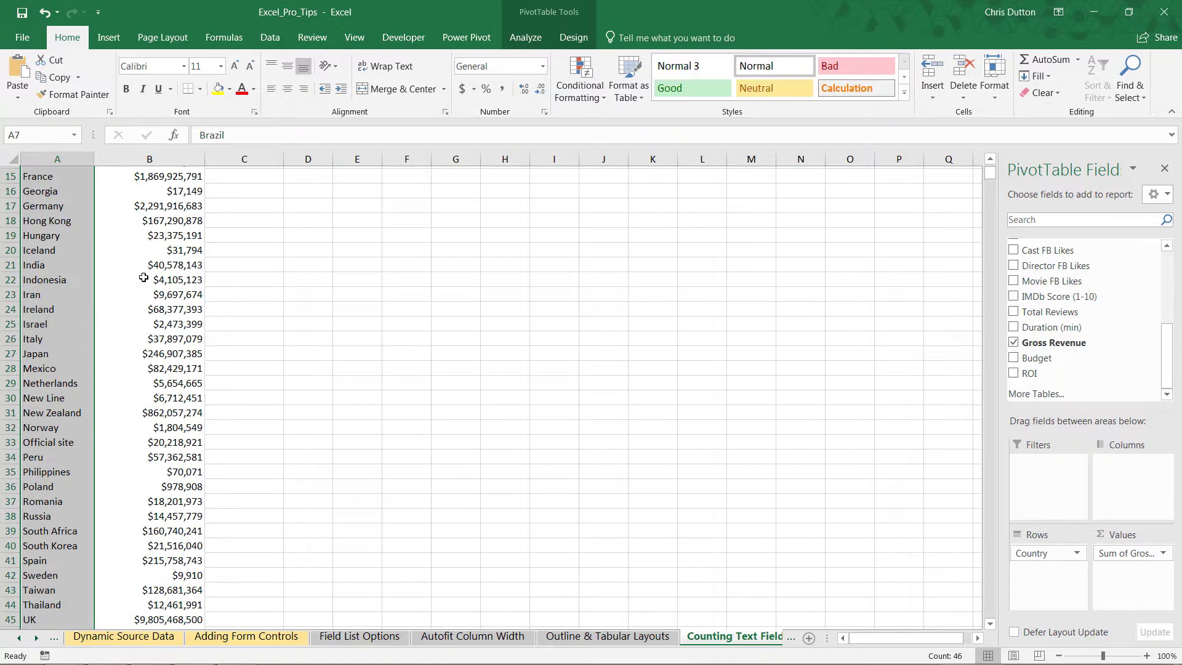
scroll(144, 277, up, 5)
click(80, 218)
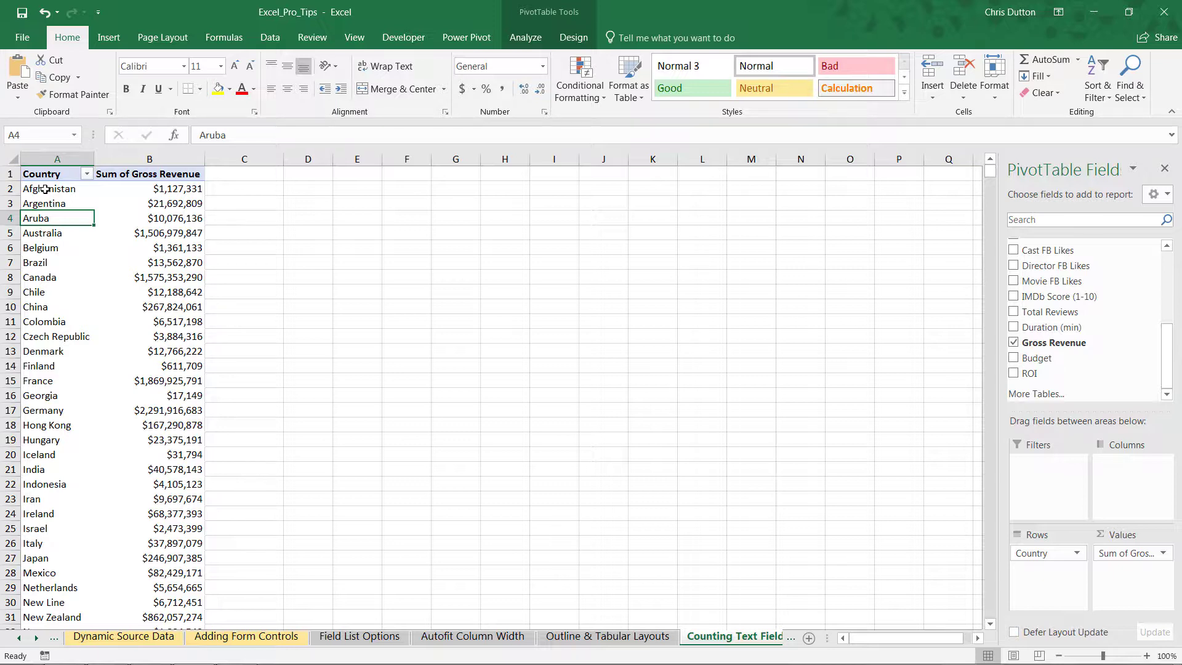
Replace Sum of Gross Revenue with Count of Country in the pivot Values
mouse_move(176, 302)
mouse_move(54, 205)
drag(1127, 553, 1133, 343)
scroll(1084, 333, up, 4)
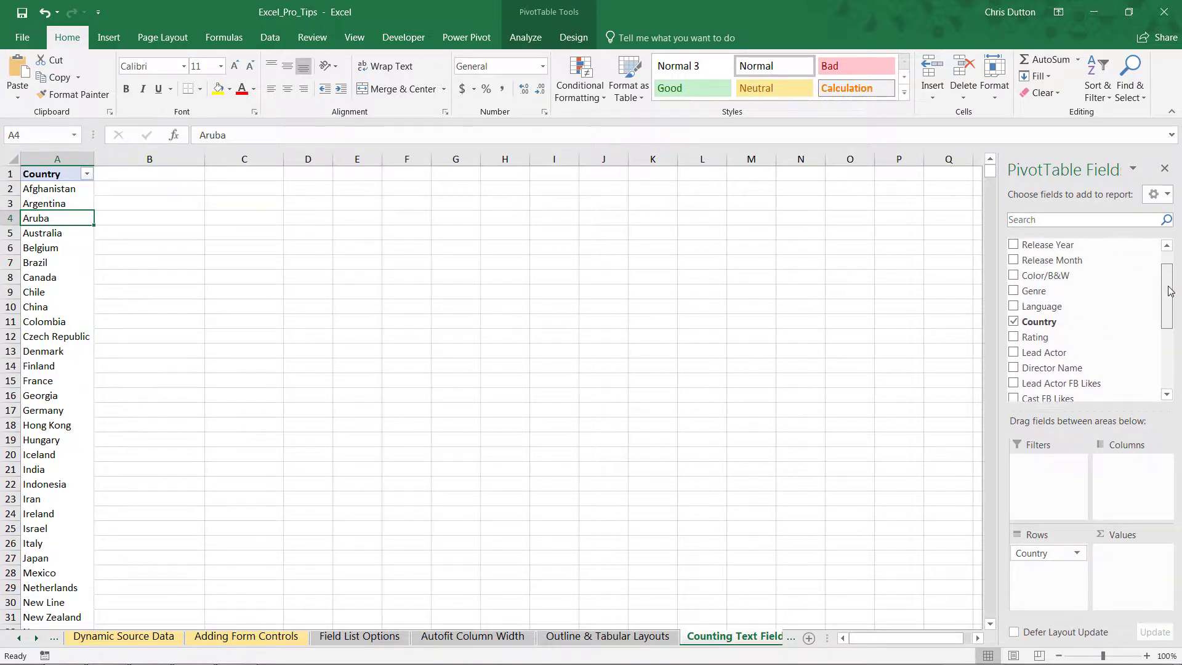
drag(1066, 326, 1142, 570)
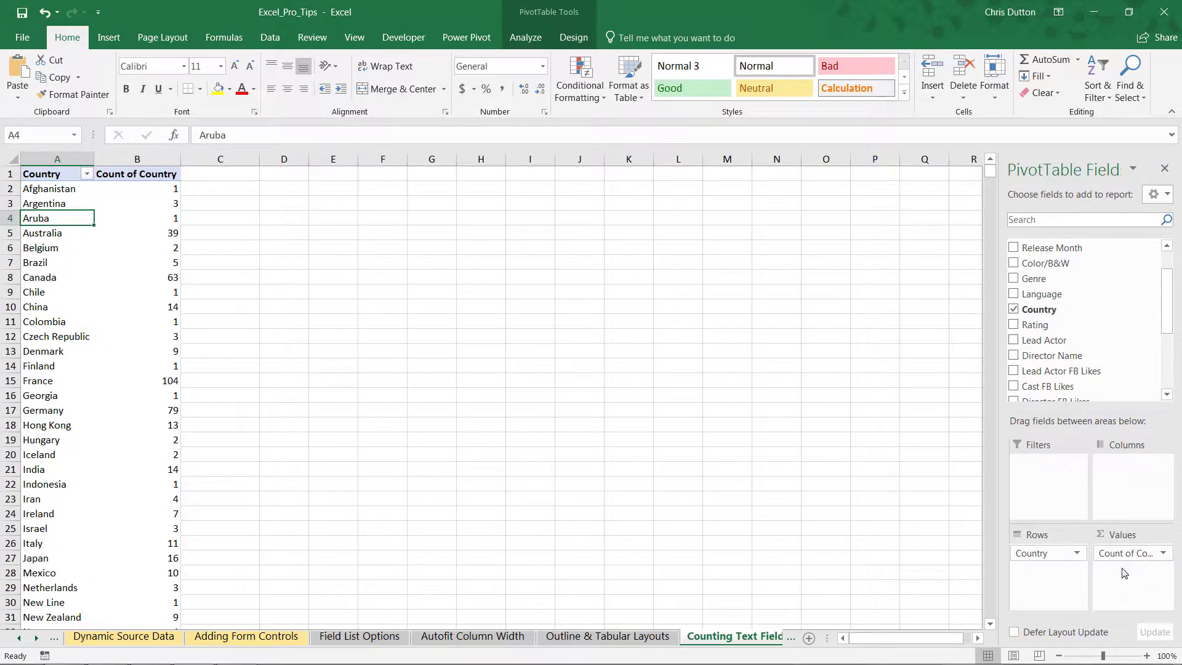
Bring up the Count of Country options menu and dismiss it unchanged
right_click(167, 189)
key(Escape)
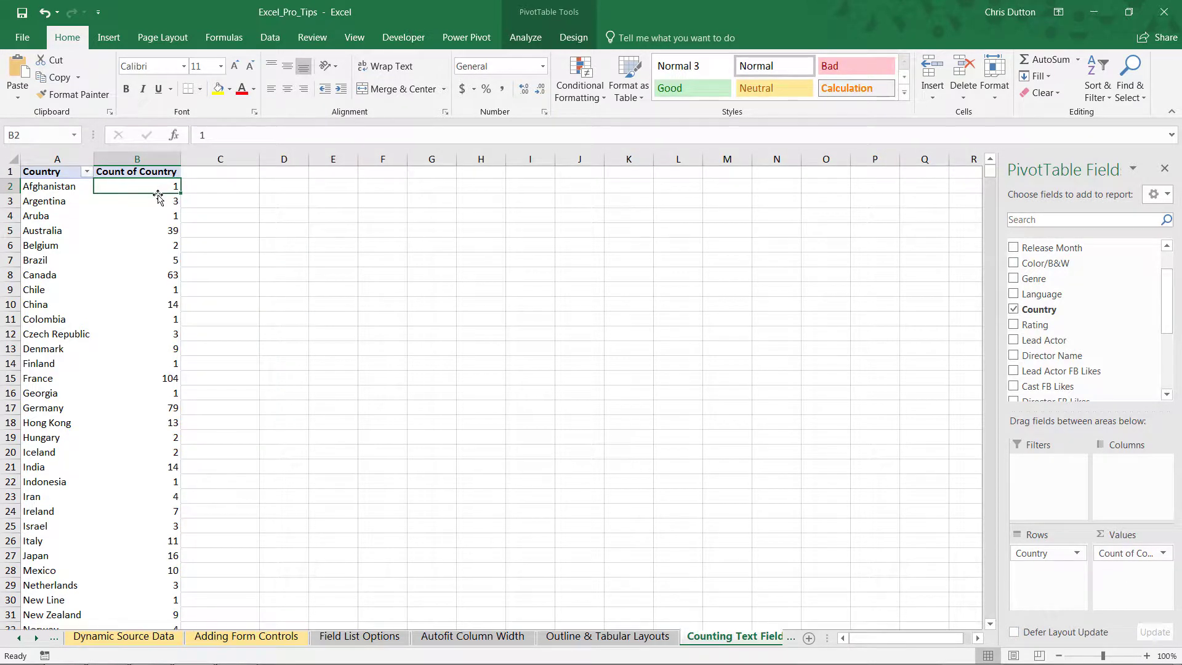
scroll(158, 197, down, 2)
scroll(159, 212, up, 2)
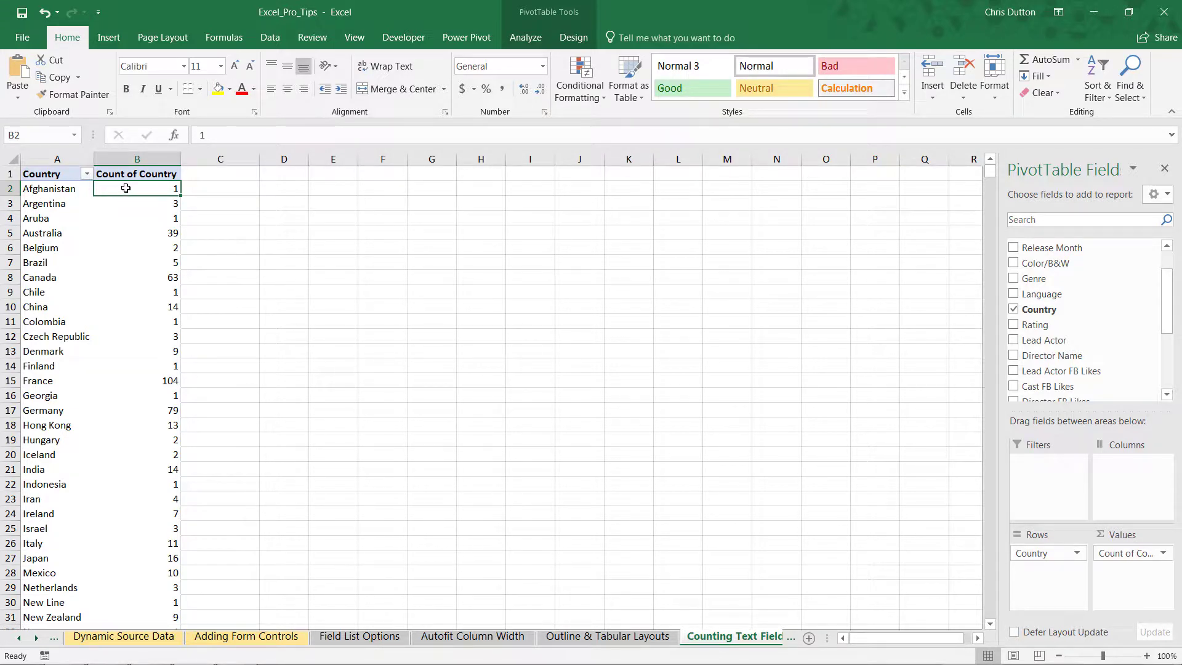
mouse_move(126, 187)
mouse_move(145, 393)
Select the USA row showing its count of 2944
scroll(35, 369, down, 4)
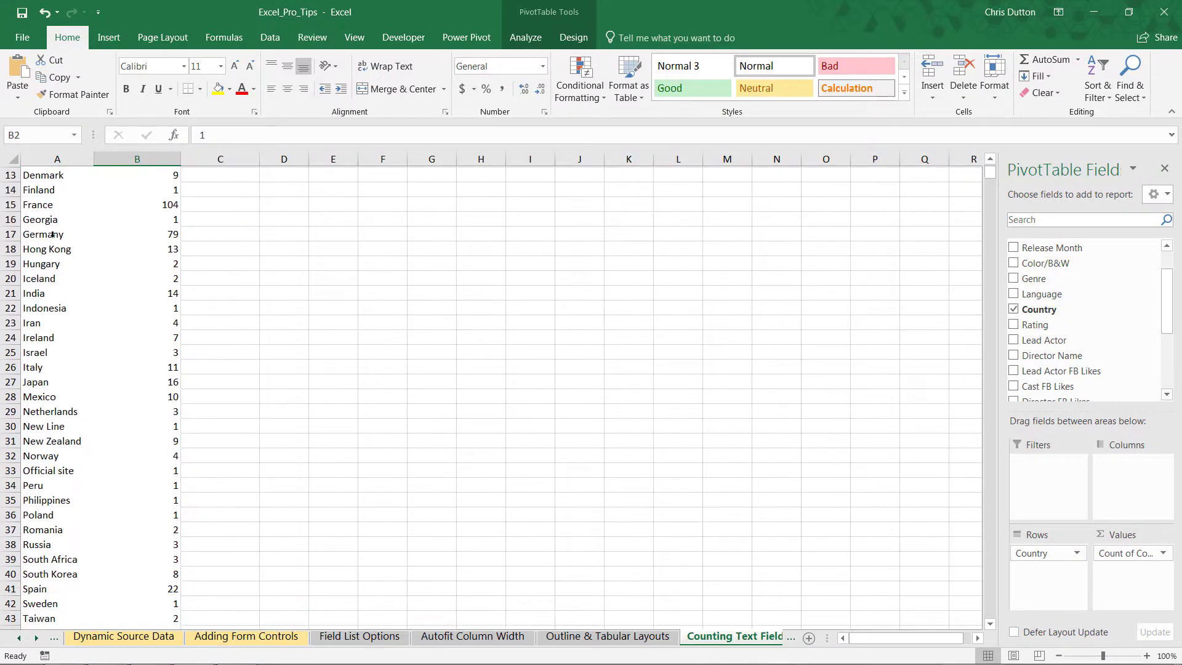
scroll(35, 404, down, 3)
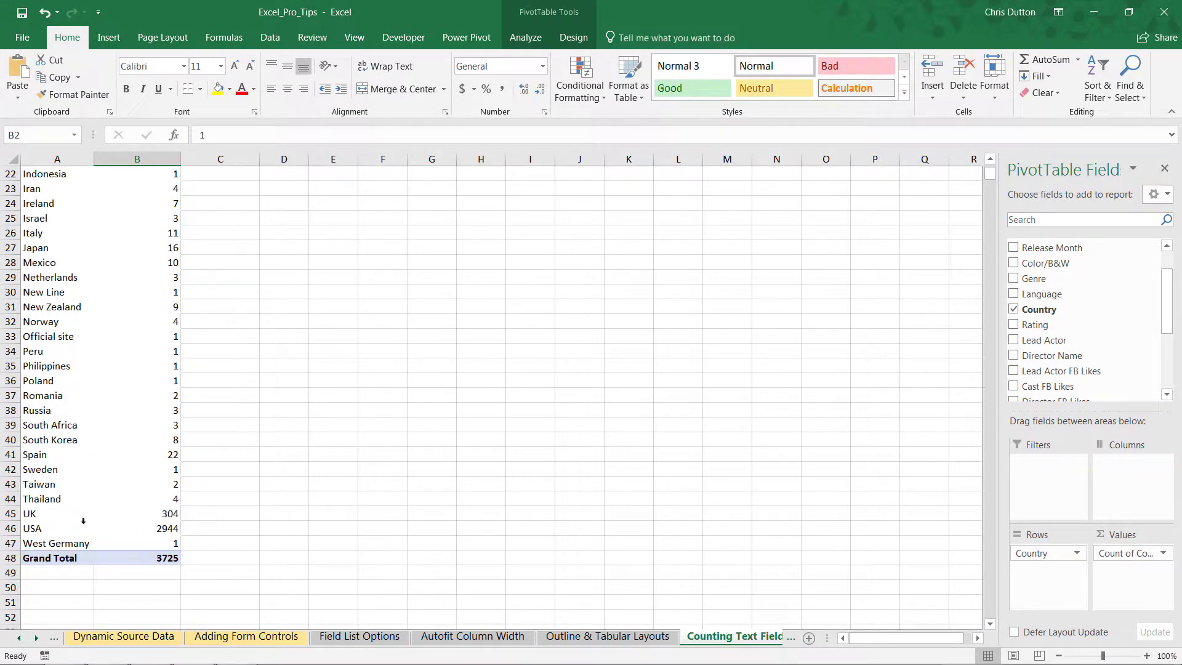
drag(39, 531, 147, 524)
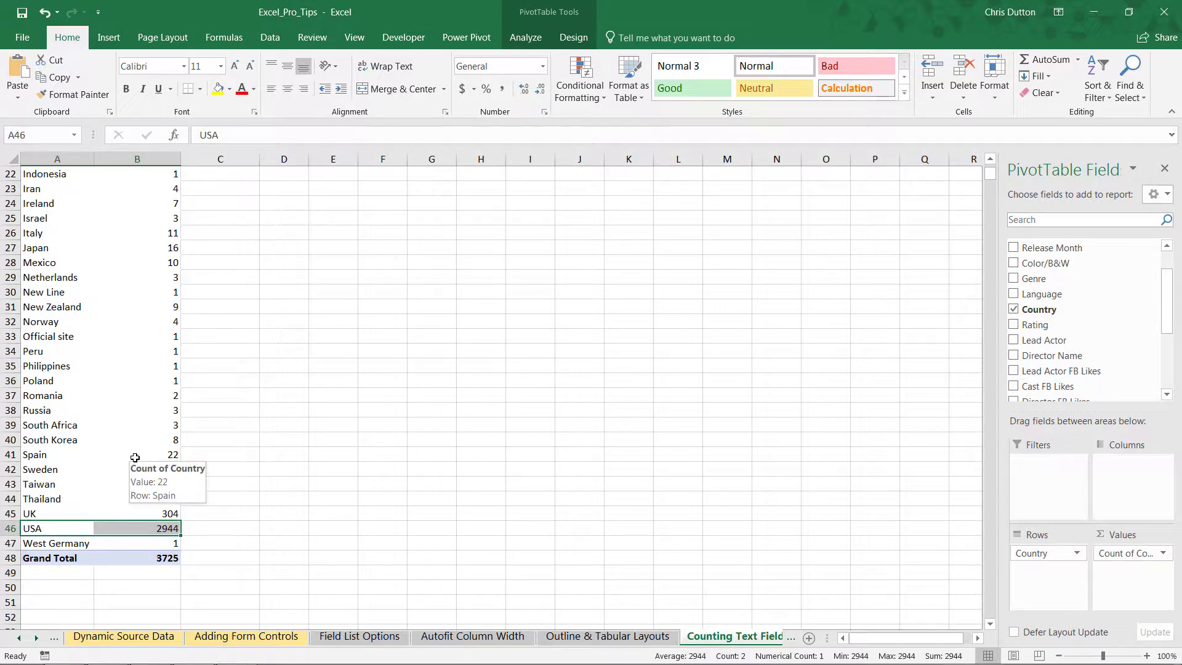
scroll(135, 457, up, 1)
scroll(135, 458, up, 4)
scroll(134, 458, up, 2)
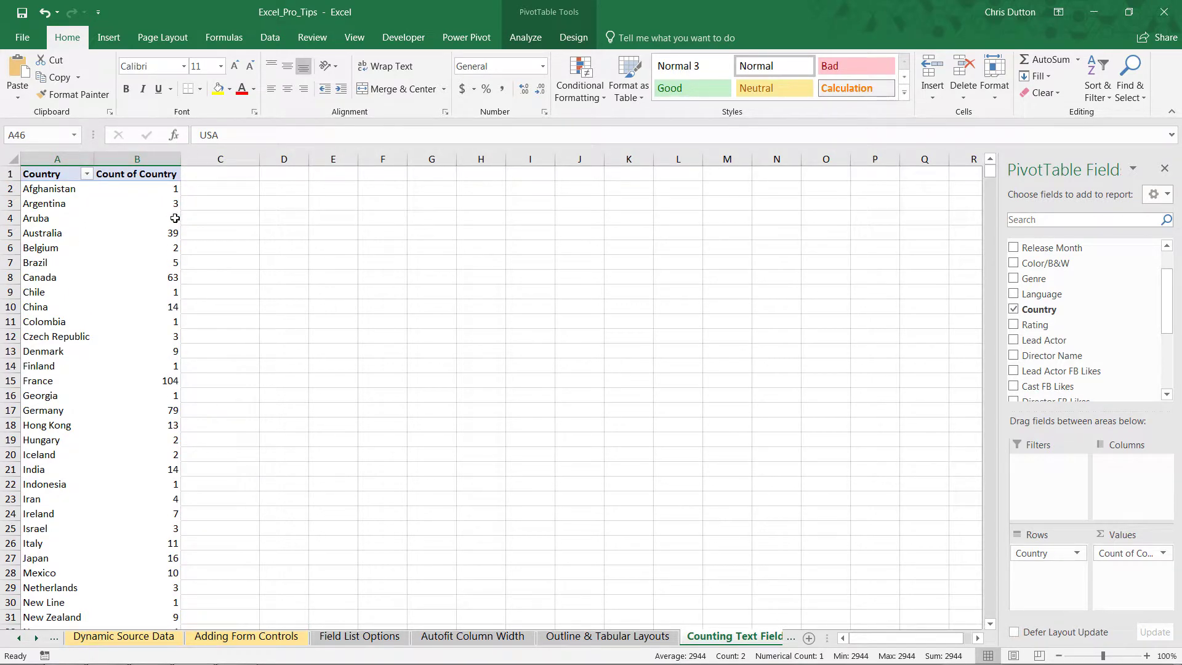
Sort Country descending by Count of Country using More Sort Options
mouse_move(175, 218)
click(87, 173)
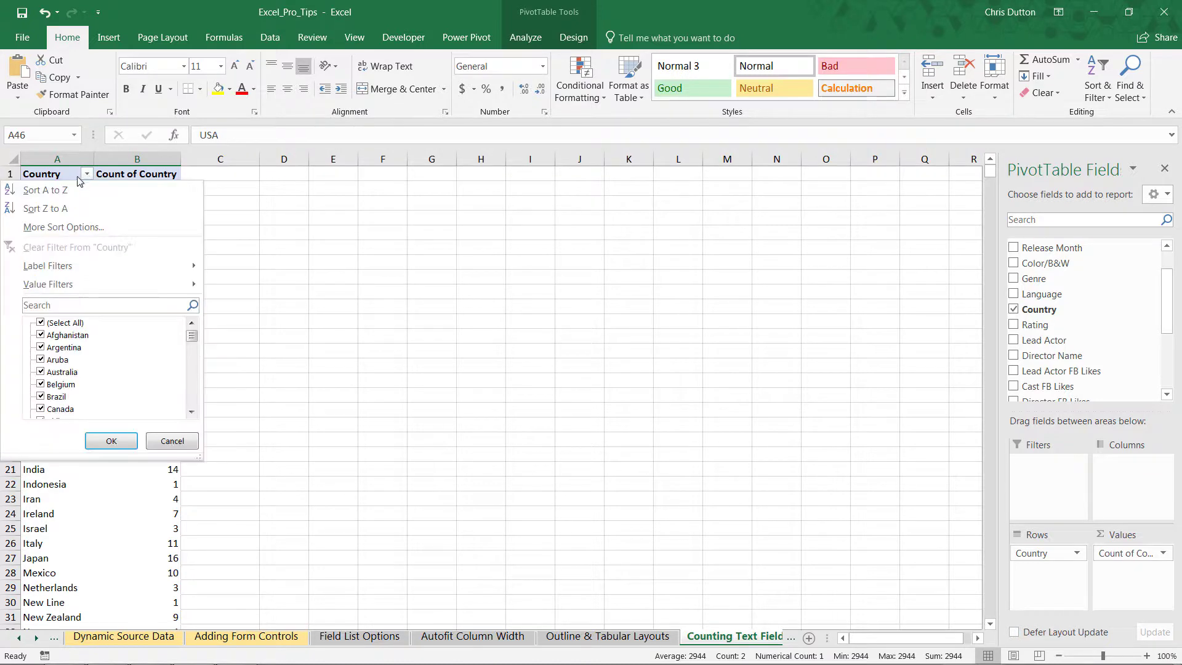
click(34, 227)
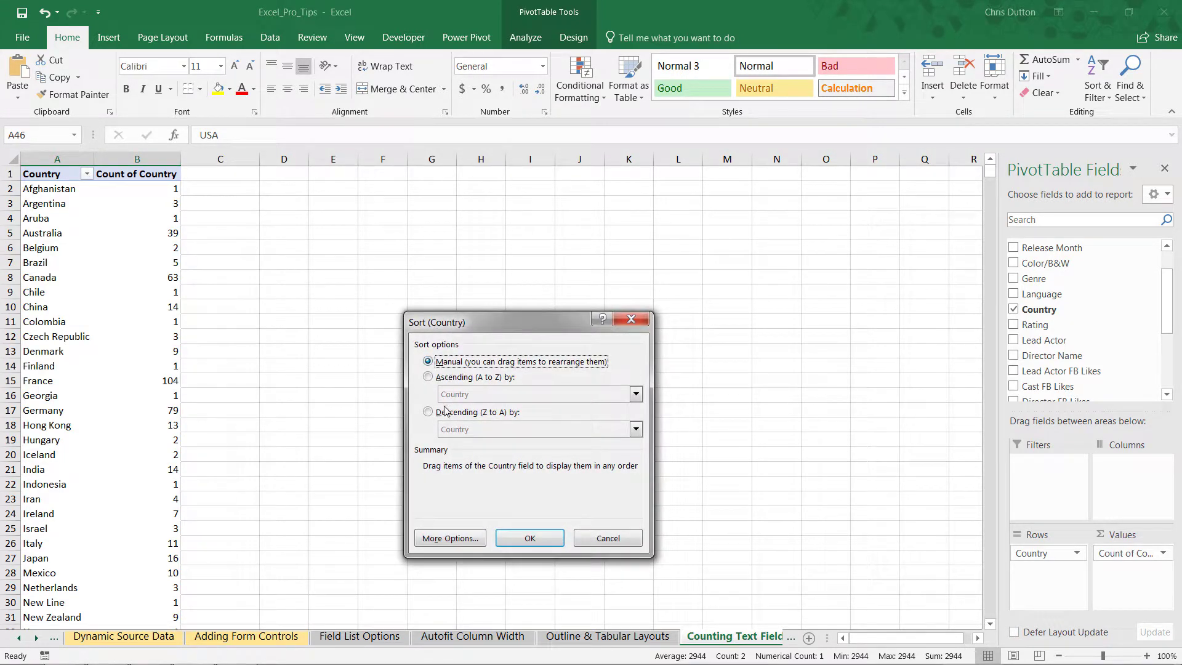
click(448, 411)
click(454, 429)
click(464, 454)
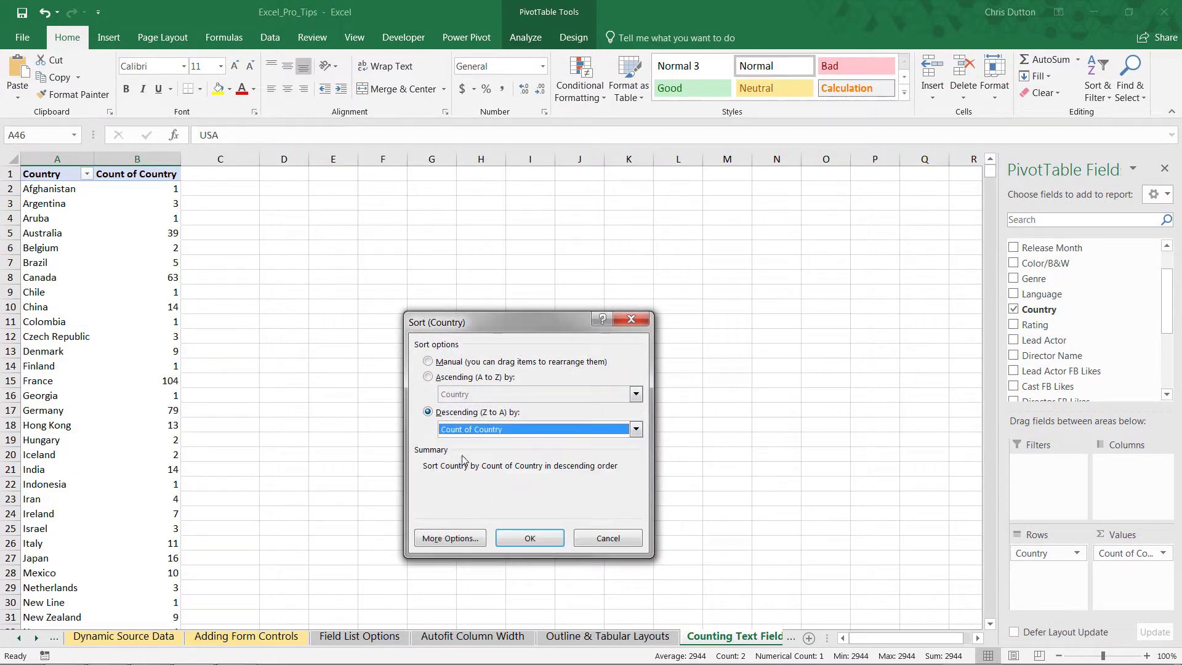
click(529, 538)
Select the USA label now at the top of the sorted list
scroll(313, 313, down, 10)
scroll(201, 284, up, 10)
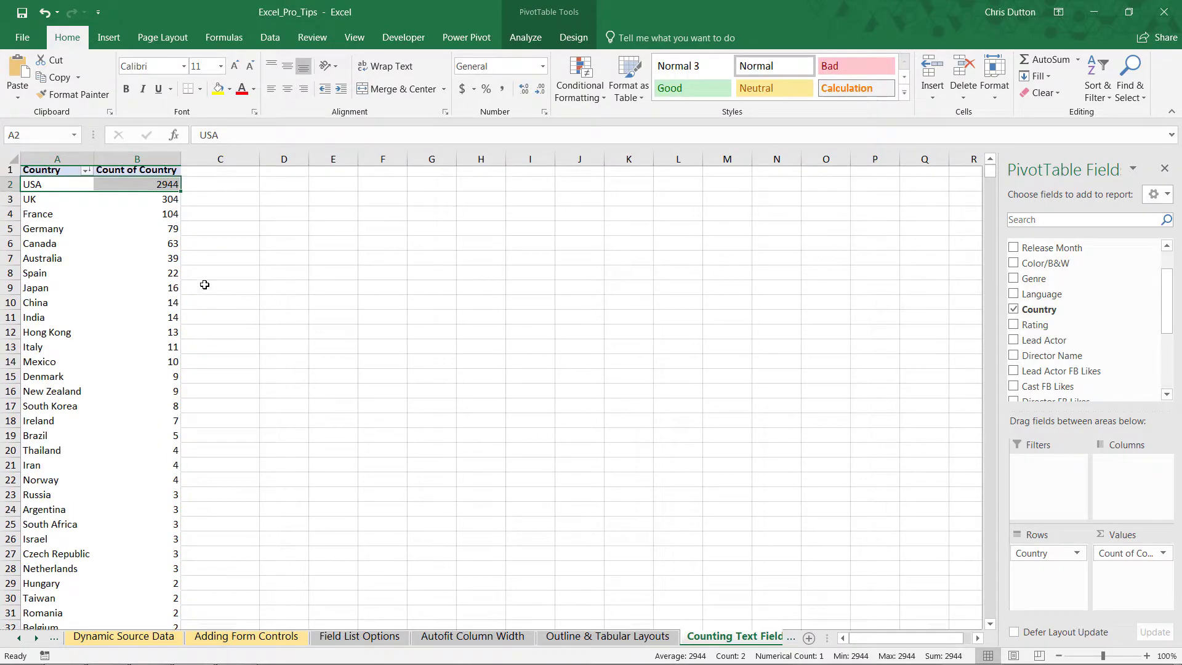
click(50, 191)
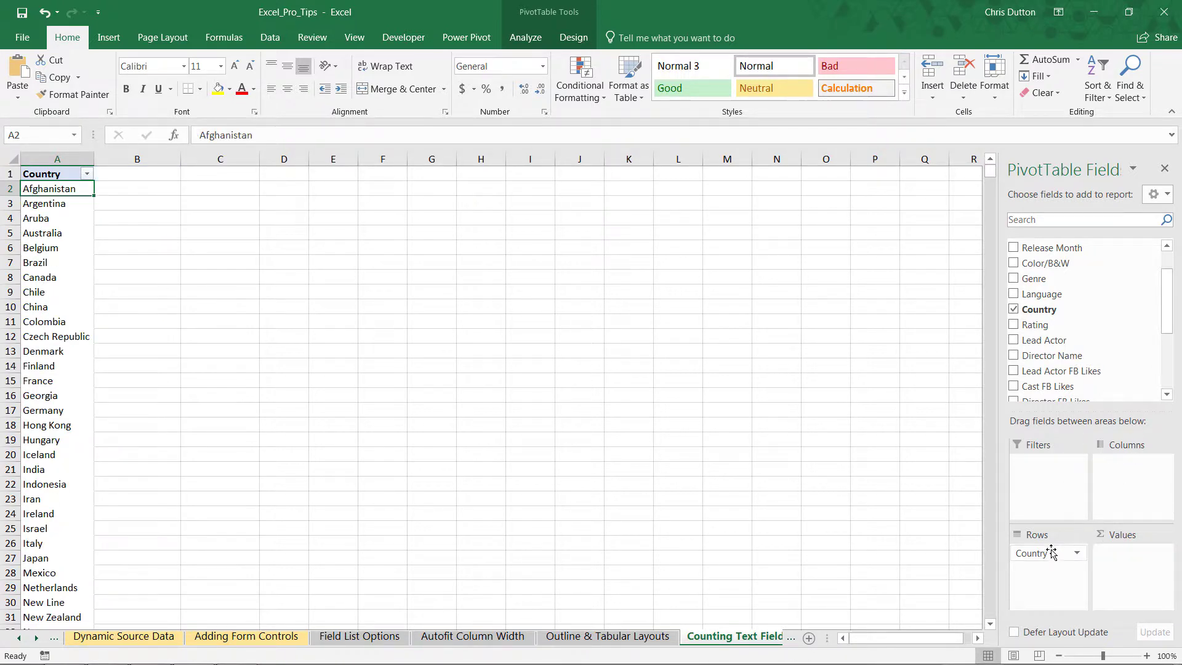
Replace Country with Language as the pivot table's row field
drag(1037, 552, 1068, 374)
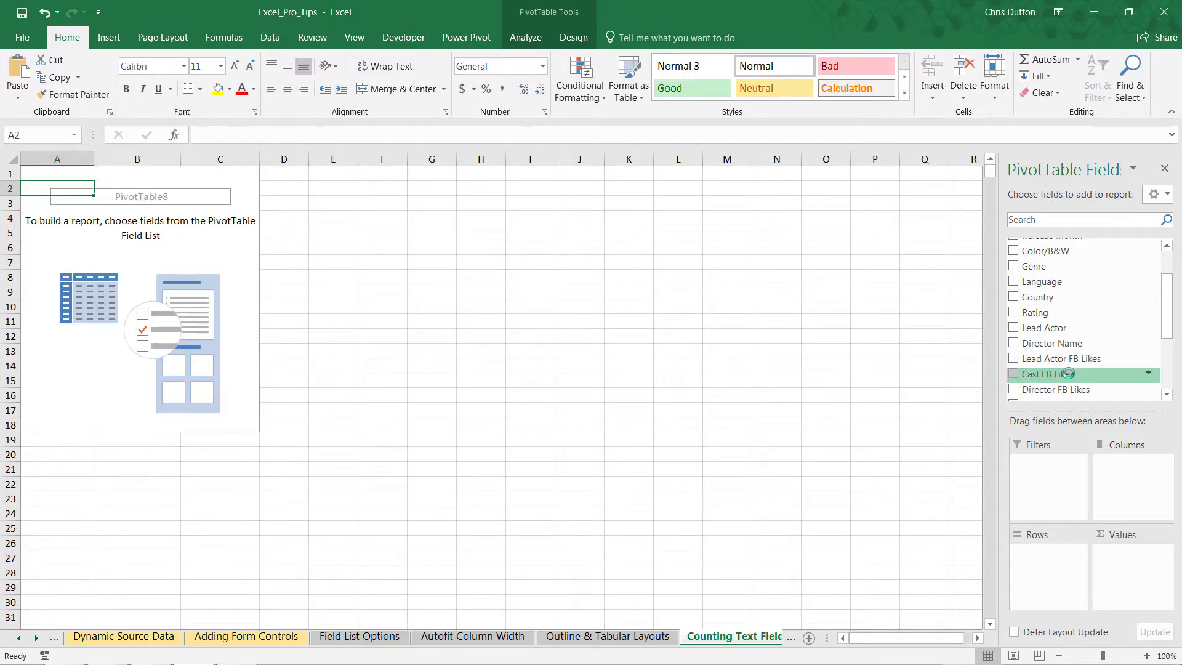
drag(1042, 281, 1069, 565)
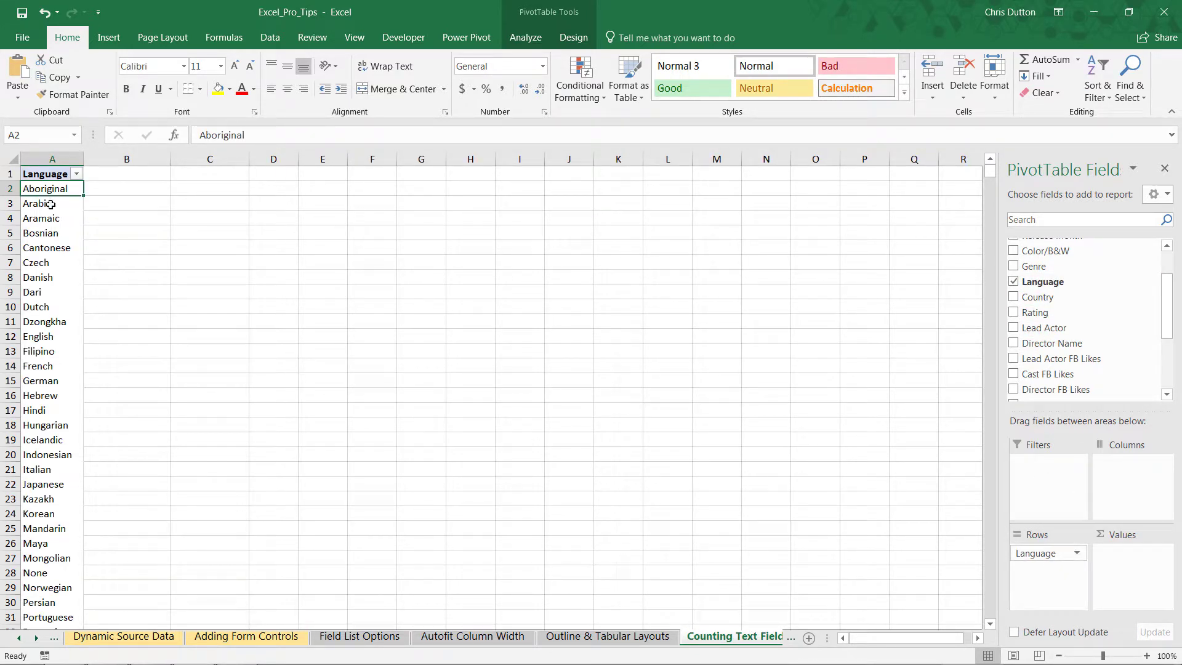
scroll(50, 204, down, 4)
scroll(50, 207, up, 4)
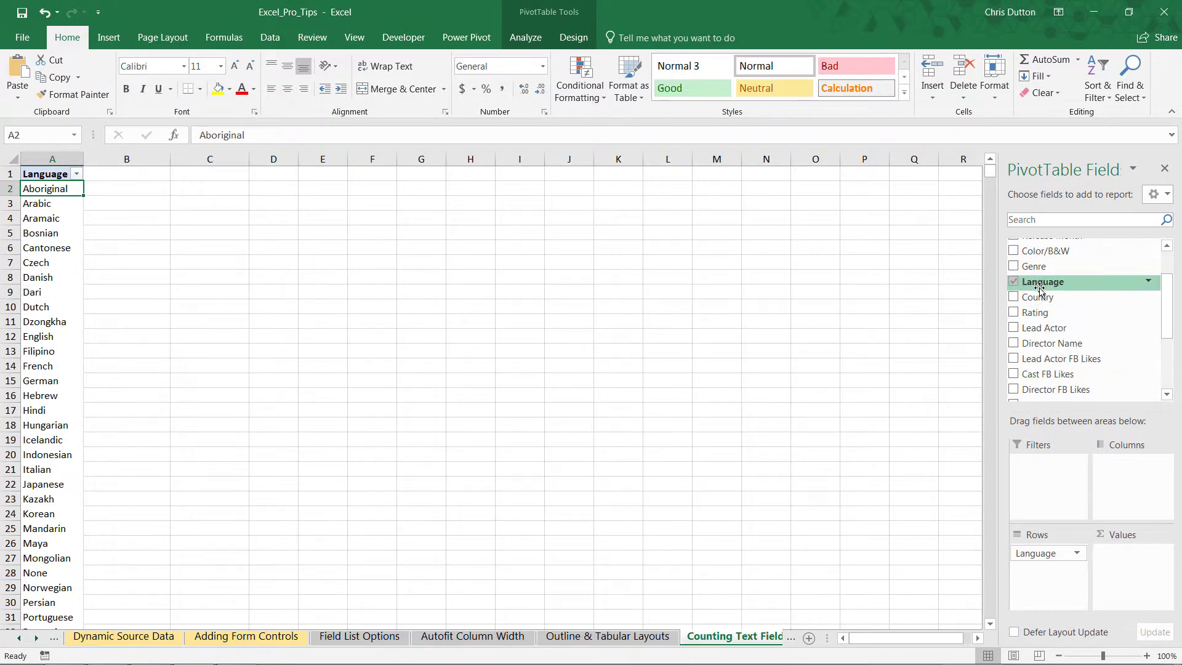
Add Count of Language to Values and select the English row showing 3543
drag(1035, 282, 1140, 579)
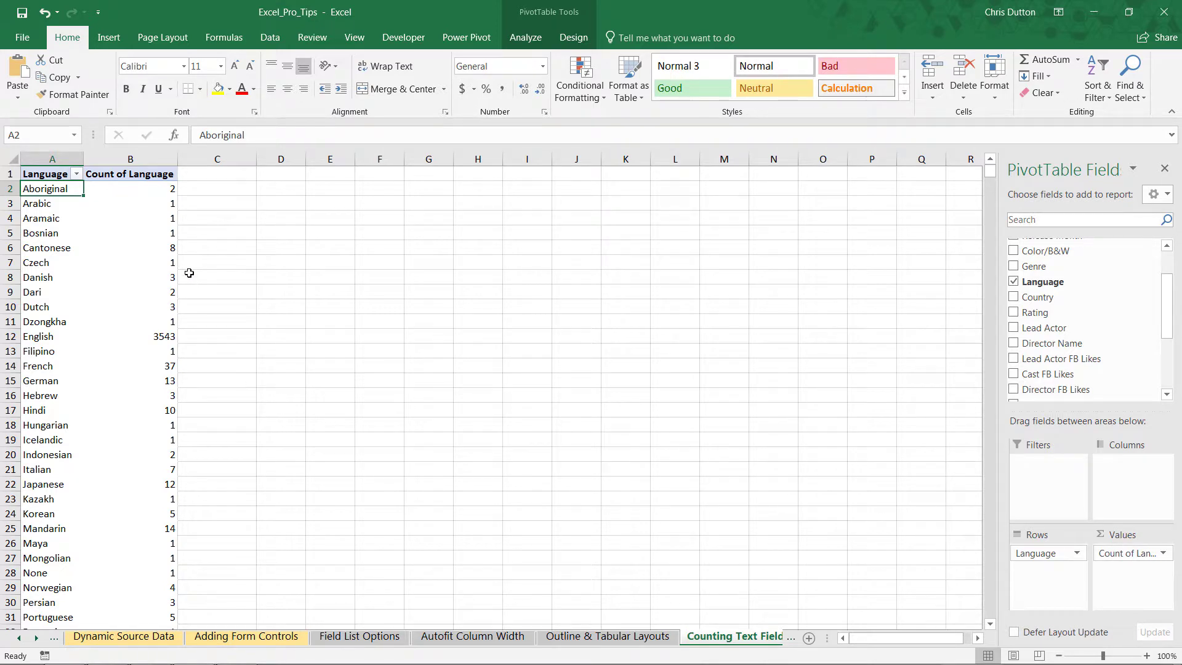
scroll(146, 289, down, 1)
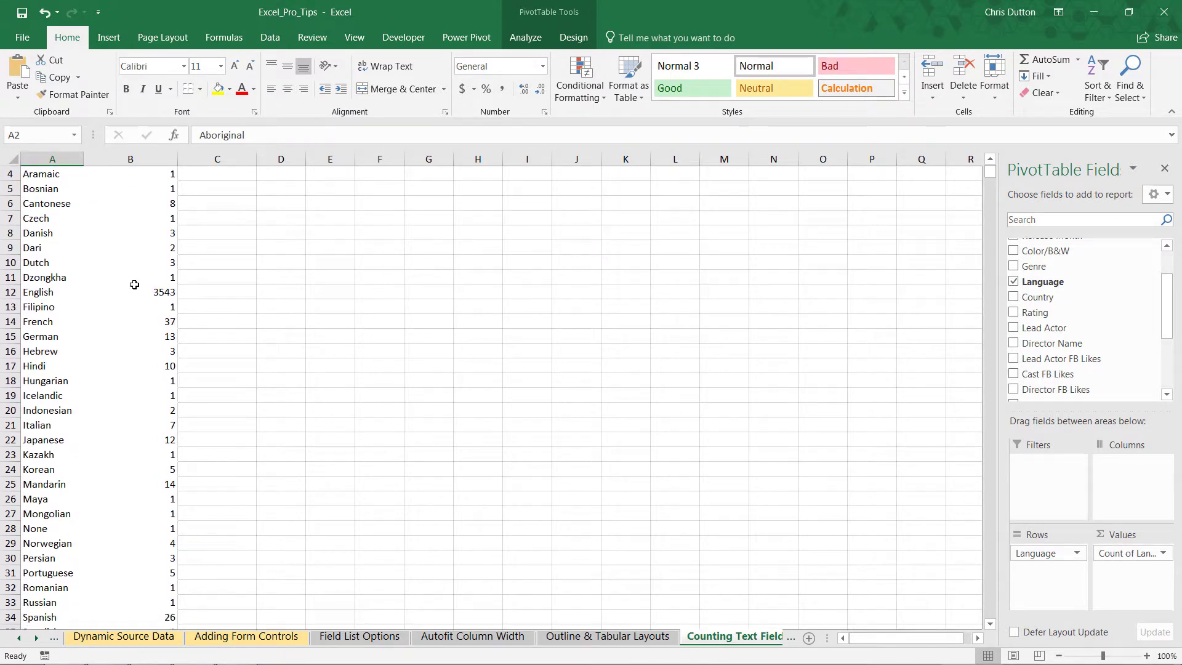
drag(157, 290, 72, 295)
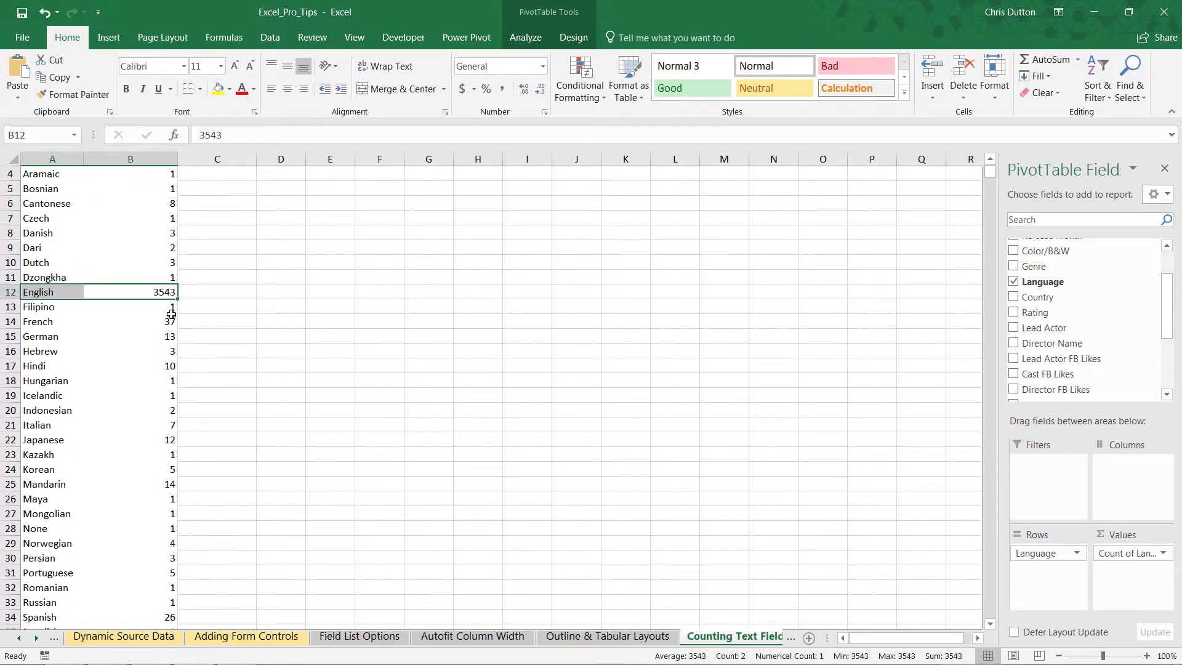
mouse_move(171, 315)
scroll(154, 321, down, 2)
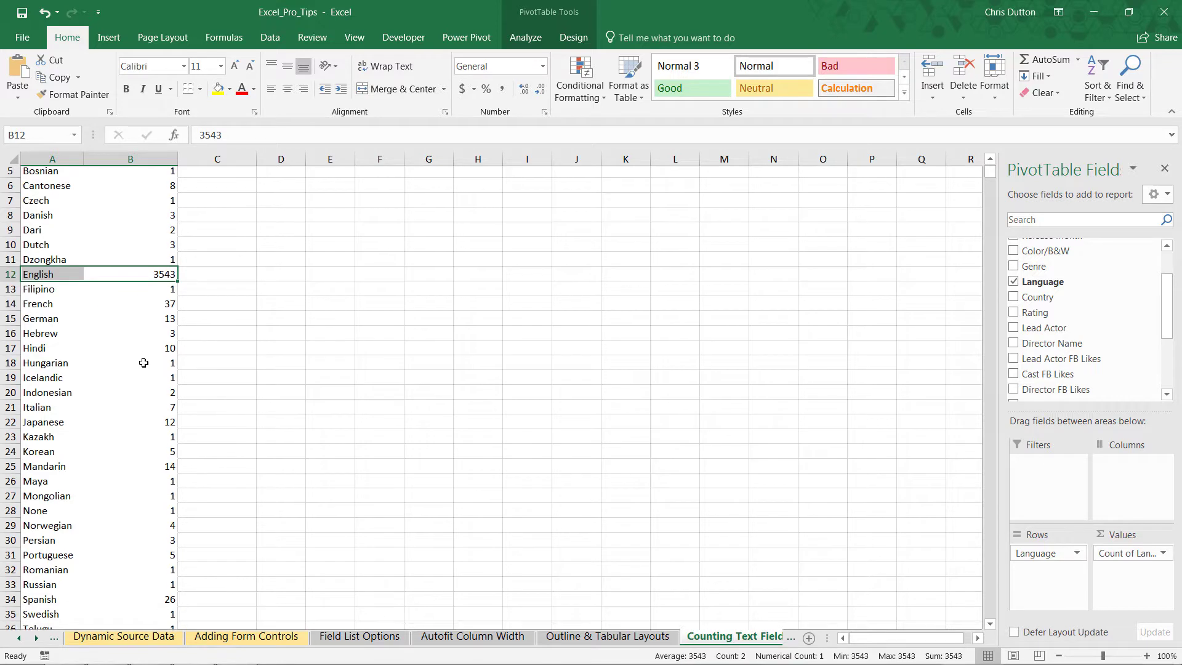
scroll(165, 356, up, 3)
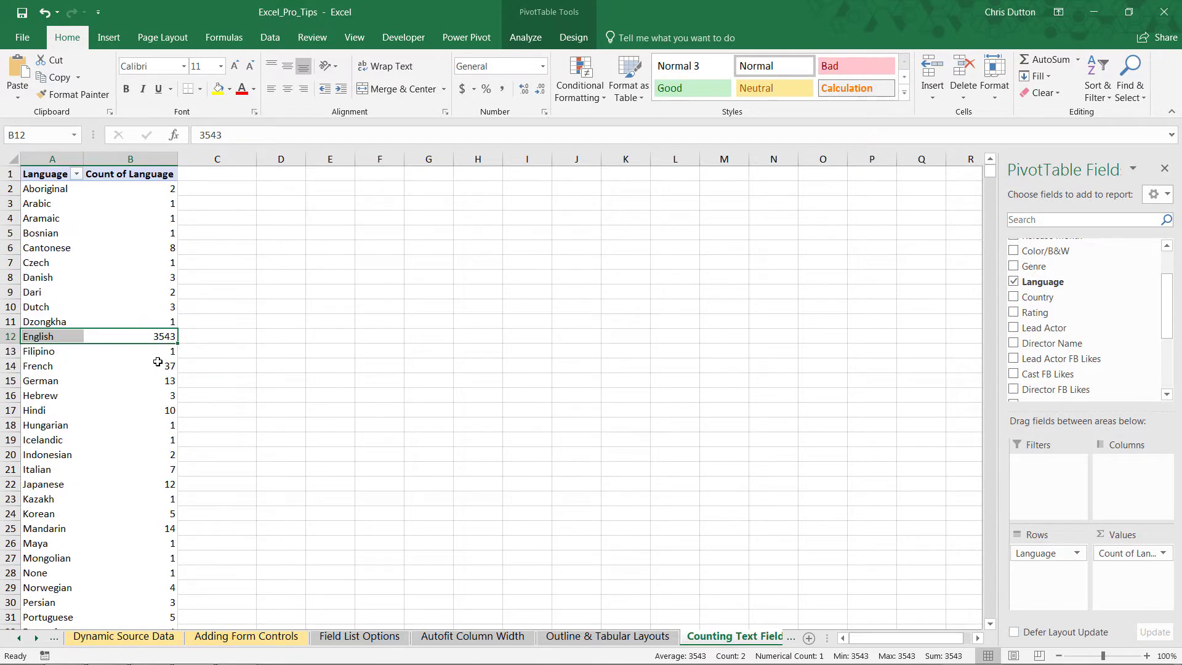
mouse_move(158, 362)
Replace Language with Title in both the pivot Rows and Values
drag(1108, 553, 1047, 394)
drag(1055, 553, 1085, 377)
scroll(1063, 251, up, 2)
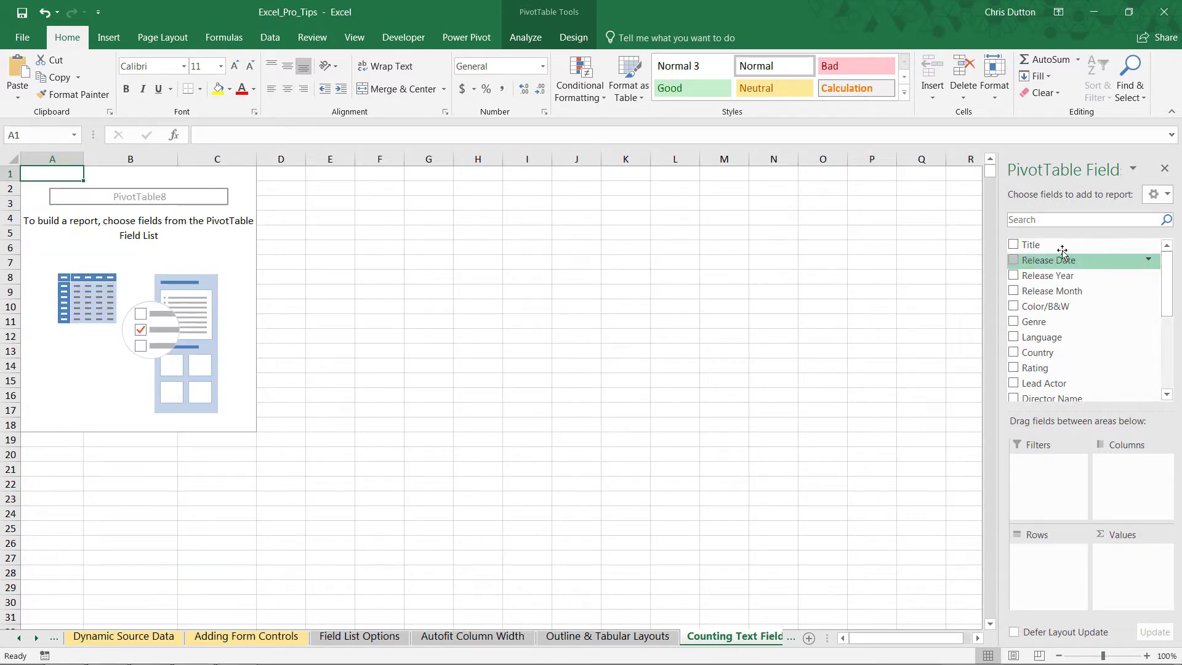
drag(1063, 249, 1060, 569)
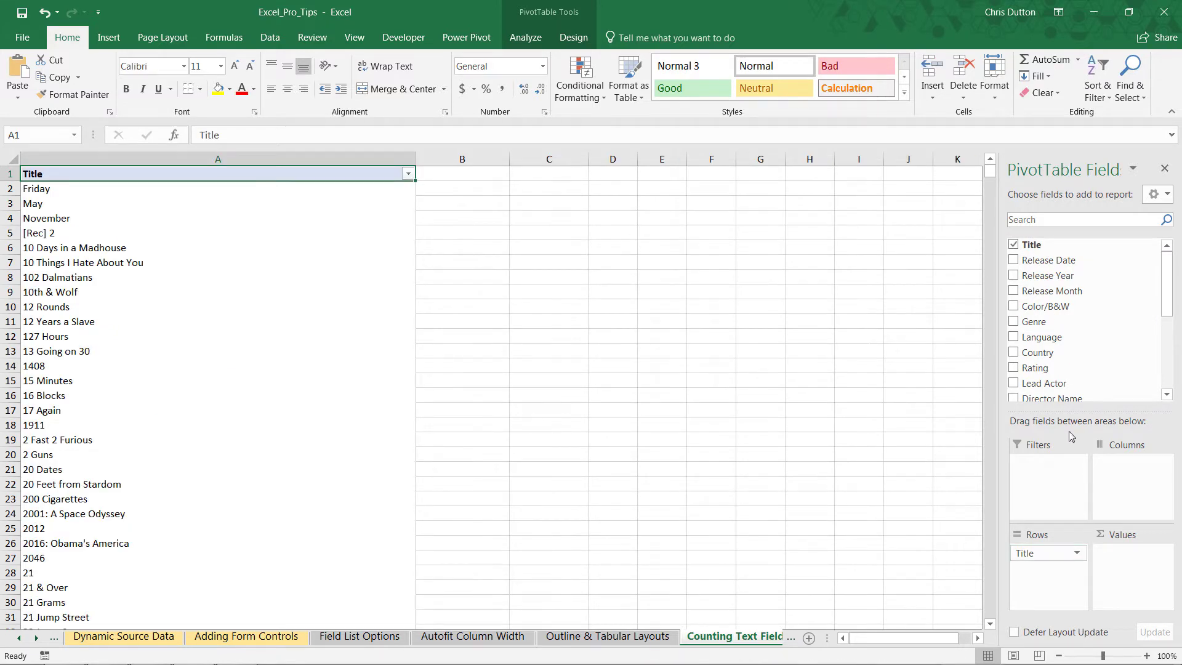
mouse_move(1031, 244)
mouse_down()
mouse_move(1105, 562)
mouse_move(1131, 583)
mouse_up()
Narrow column A of titles and scroll through the Count of Title list
drag(415, 159, 222, 162)
scroll(235, 253, down, 13)
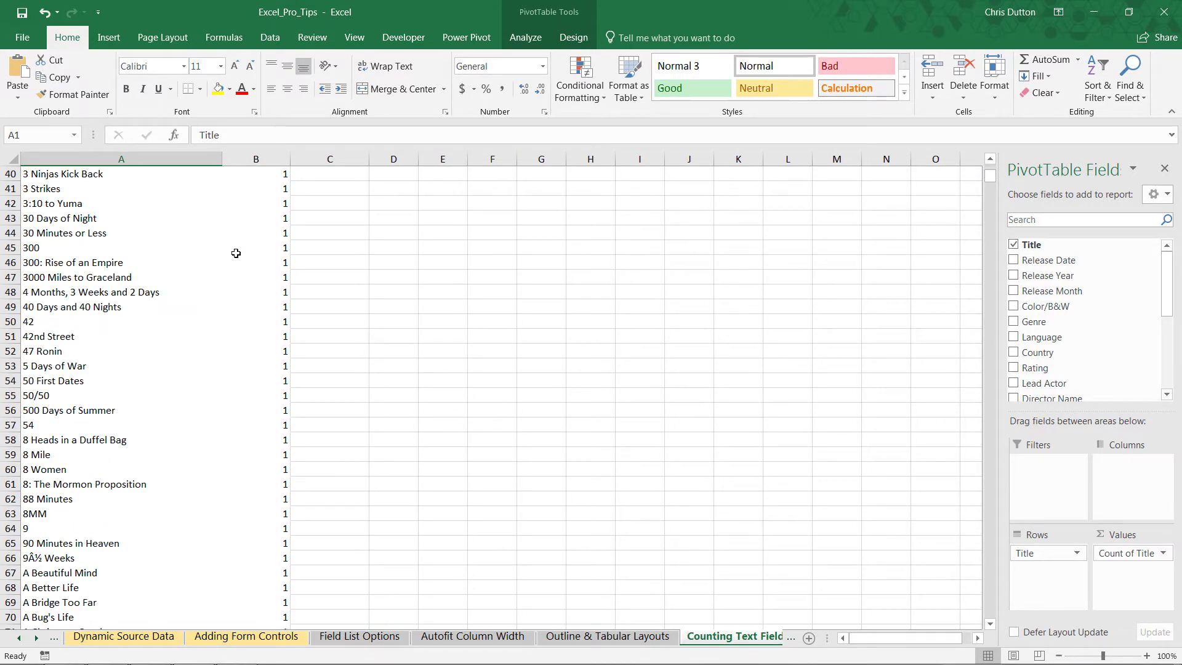
scroll(236, 253, down, 20)
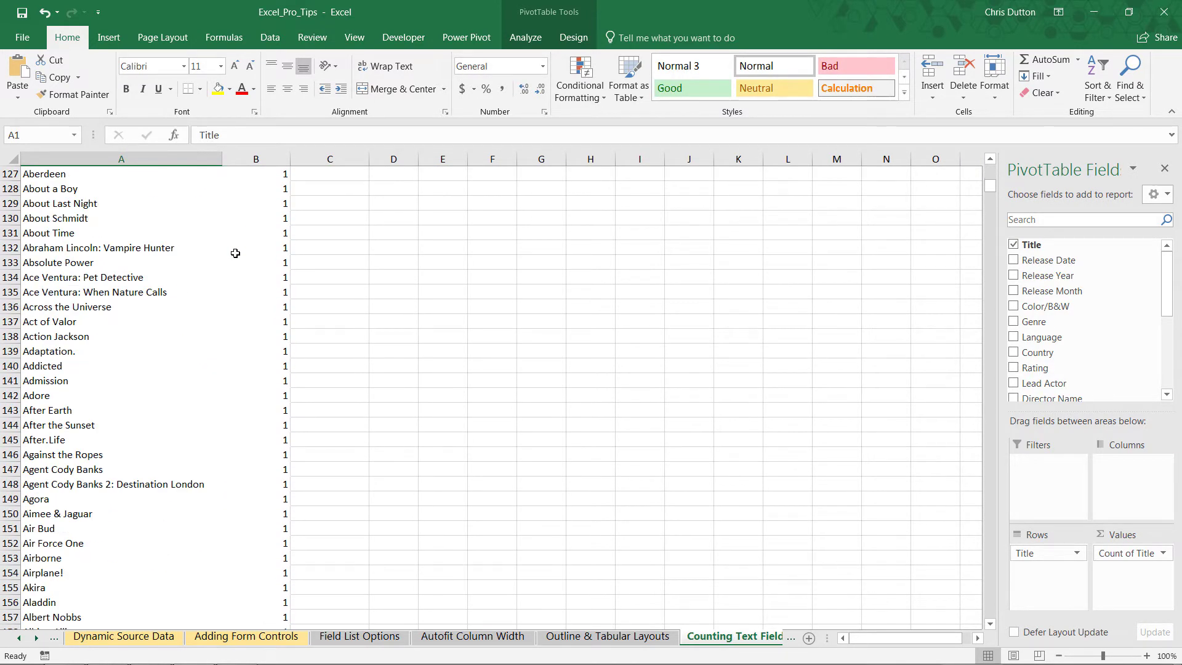
mouse_move(235, 253)
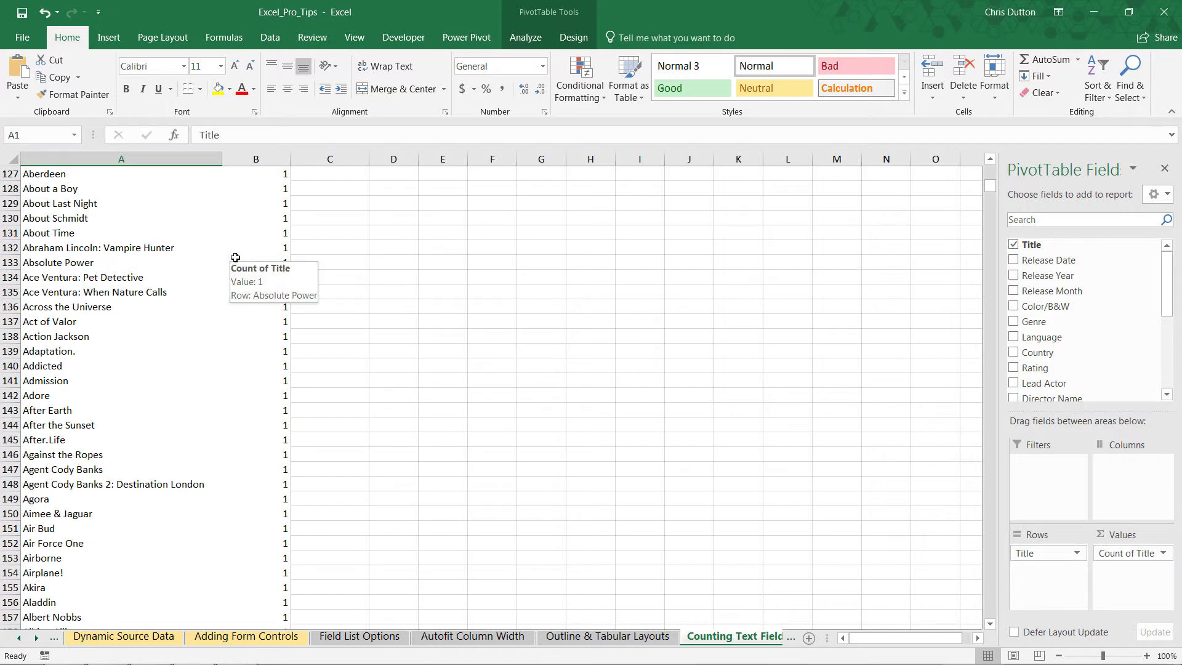
scroll(235, 253, down, 9)
scroll(228, 295, down, 14)
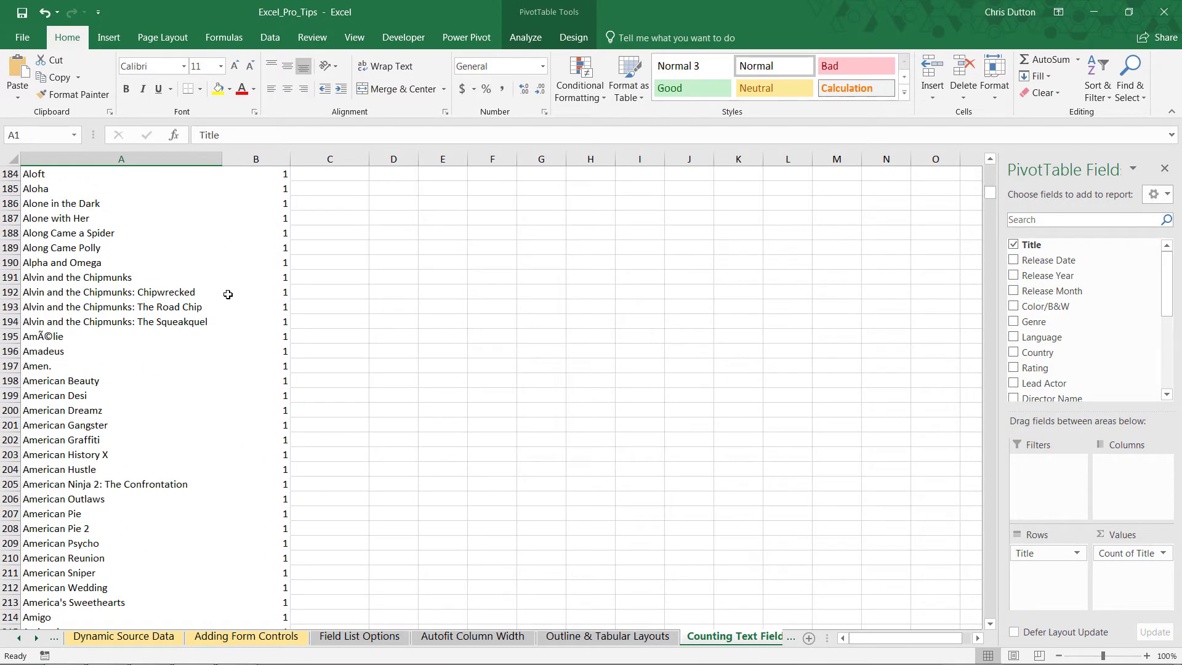
scroll(244, 284, down, 4)
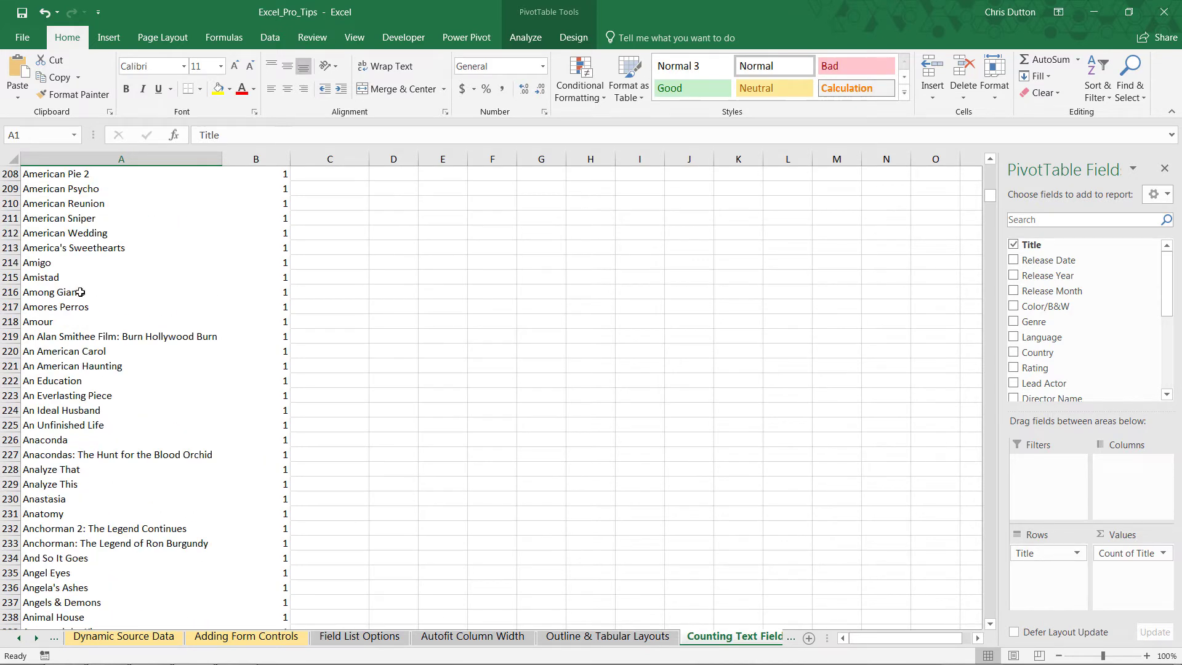
scroll(261, 293, down, 13)
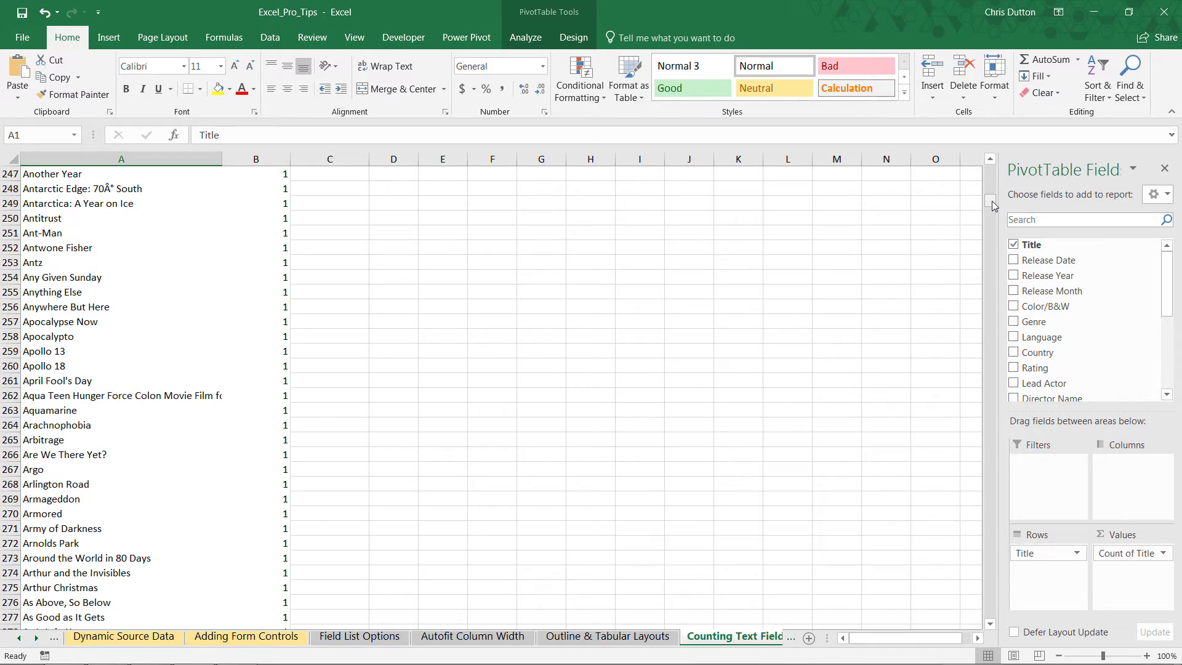
drag(990, 200, 990, 171)
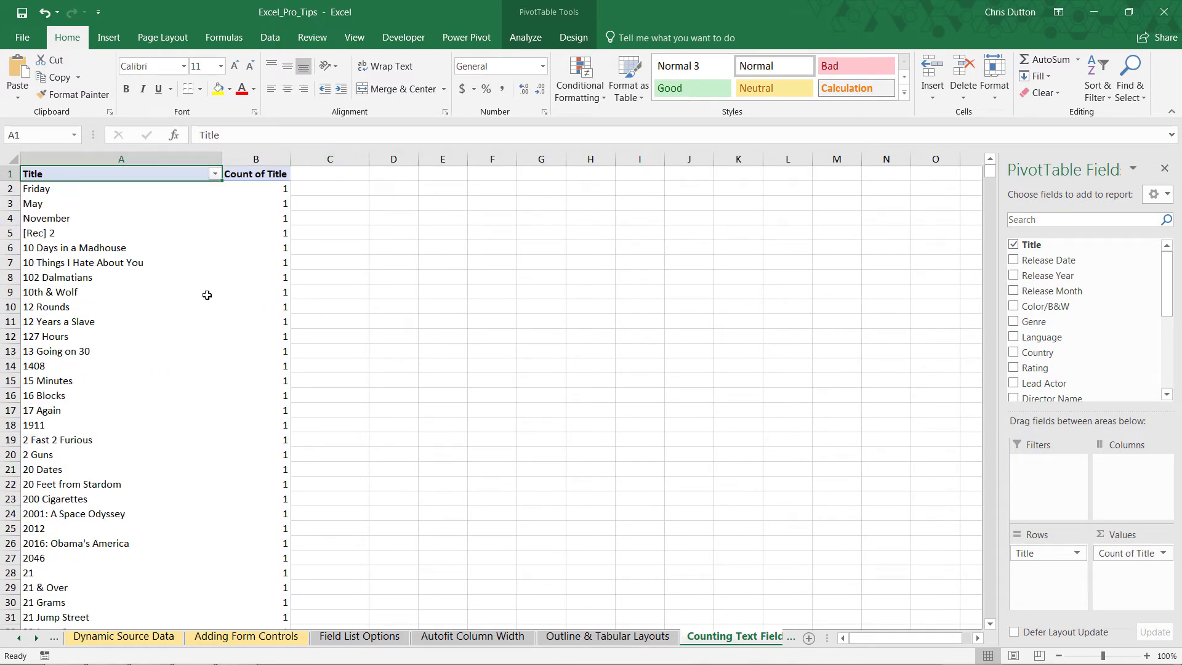